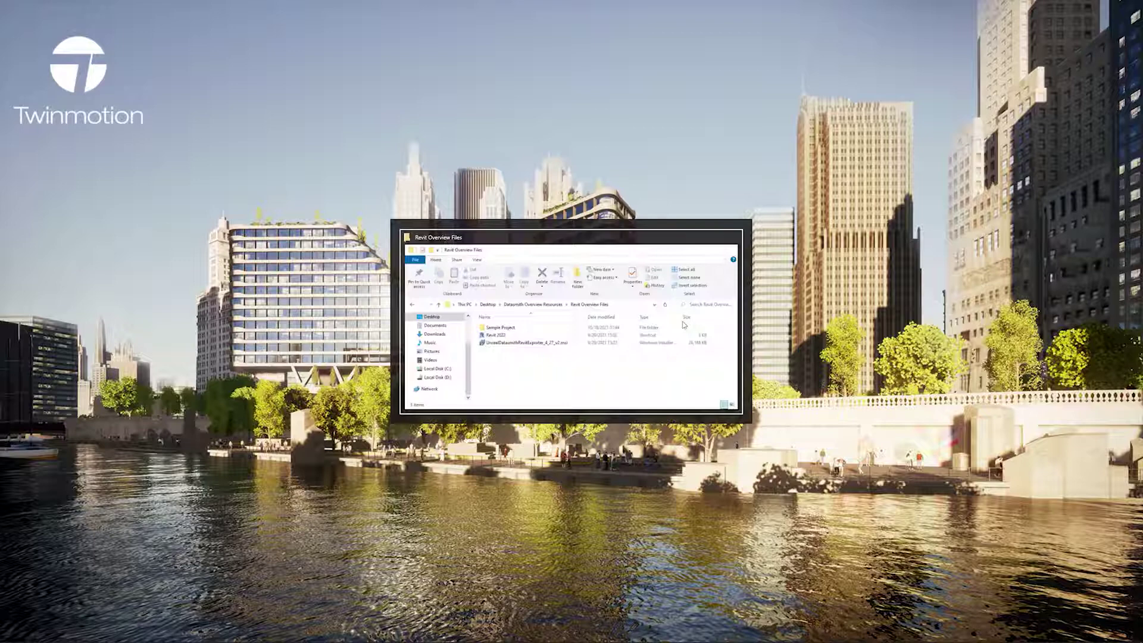
Step: Install the Unreal Datasmith Exporter for Revit 2022 and 2021, accepting the licence
double_click(553, 364)
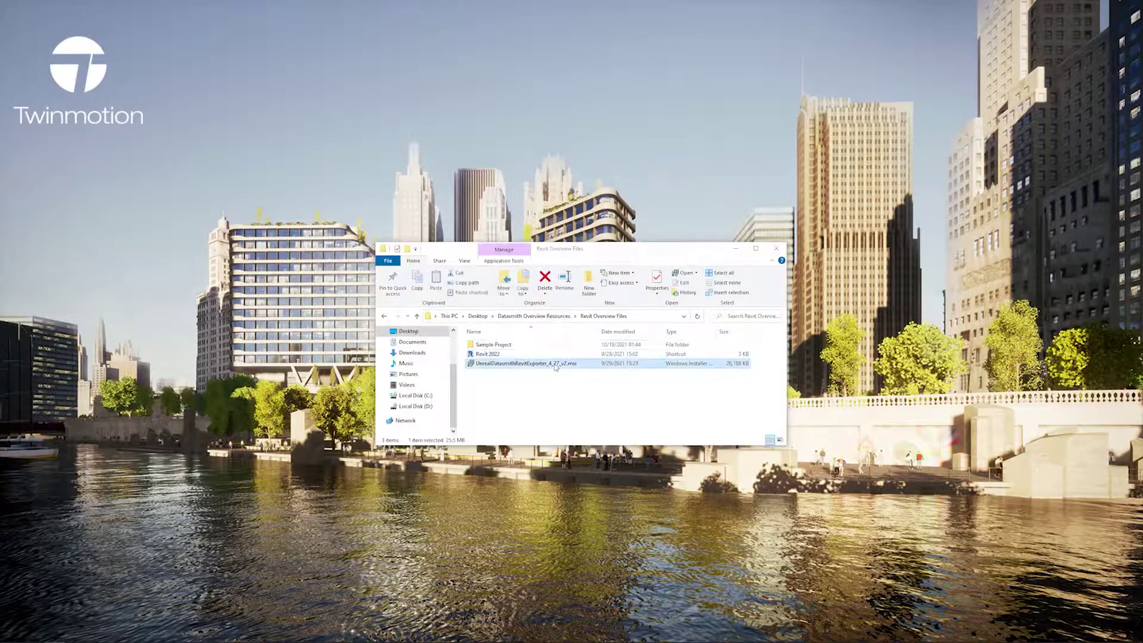
left_click(743, 451)
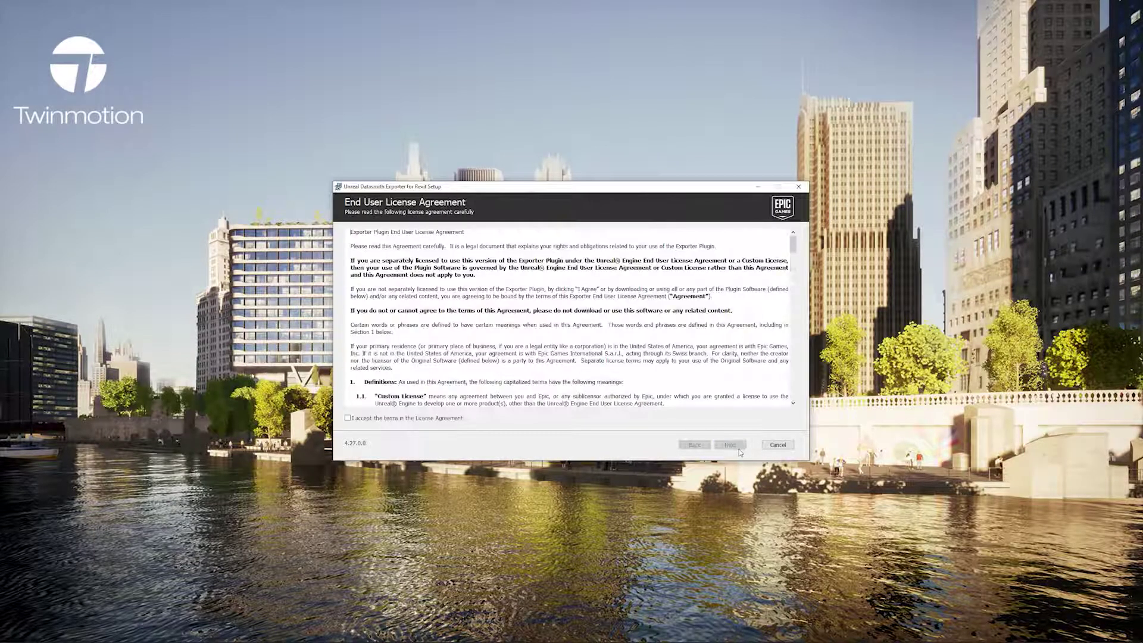
left_click(415, 425)
left_click(728, 446)
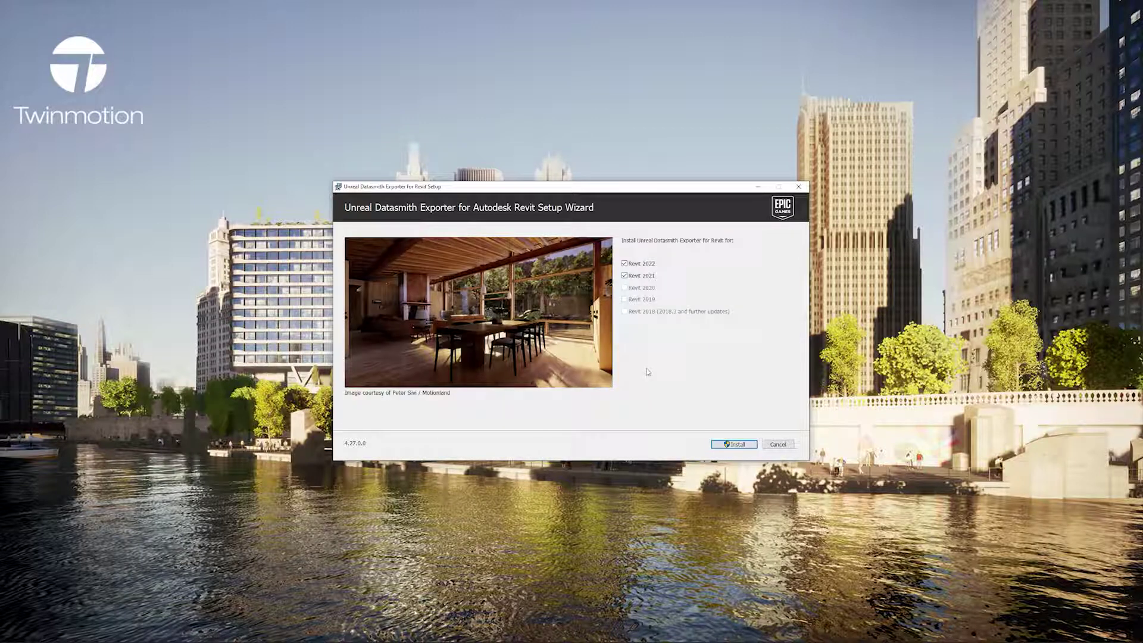
left_click(742, 443)
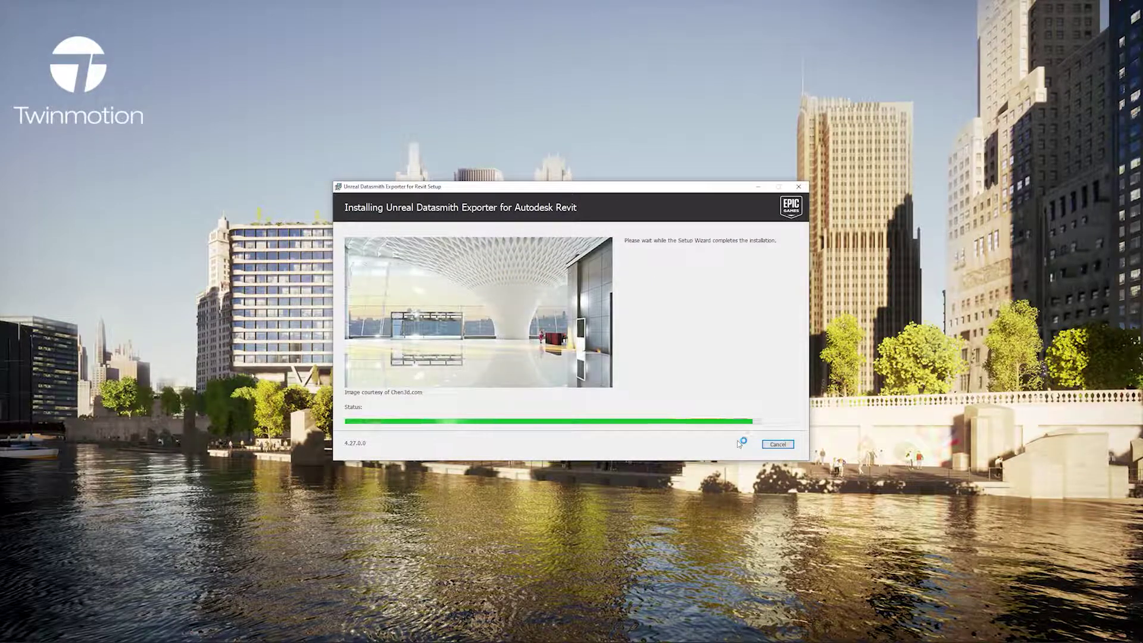
left_click(768, 444)
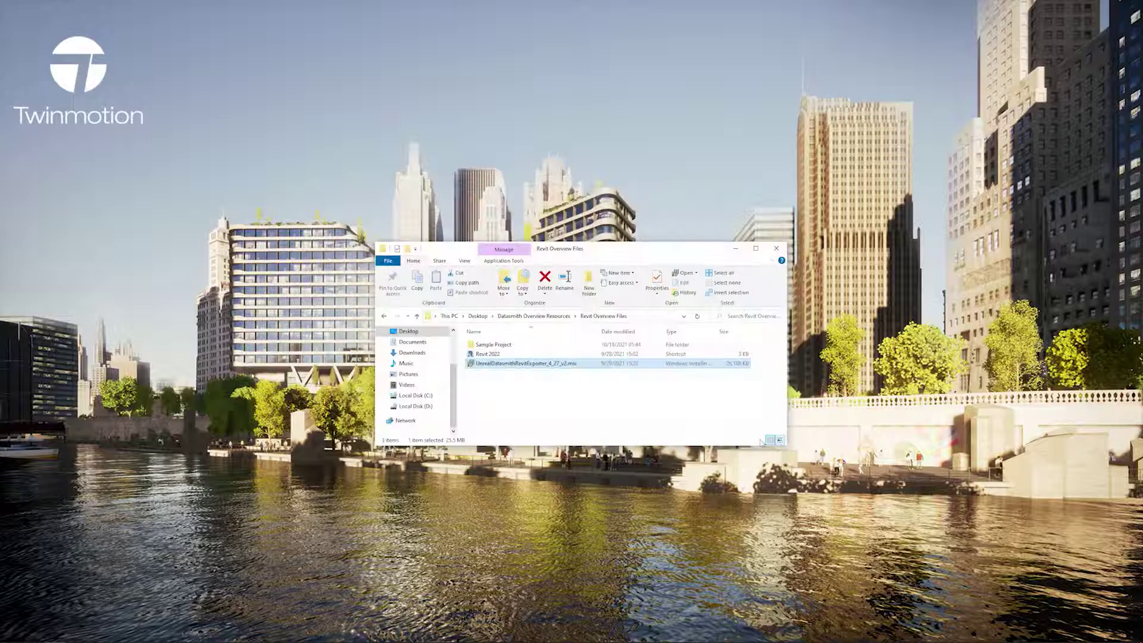
Step: Open rac_basic_sample_project.rvt from the Sample Project folder in Revit 2022
double_click(493, 345)
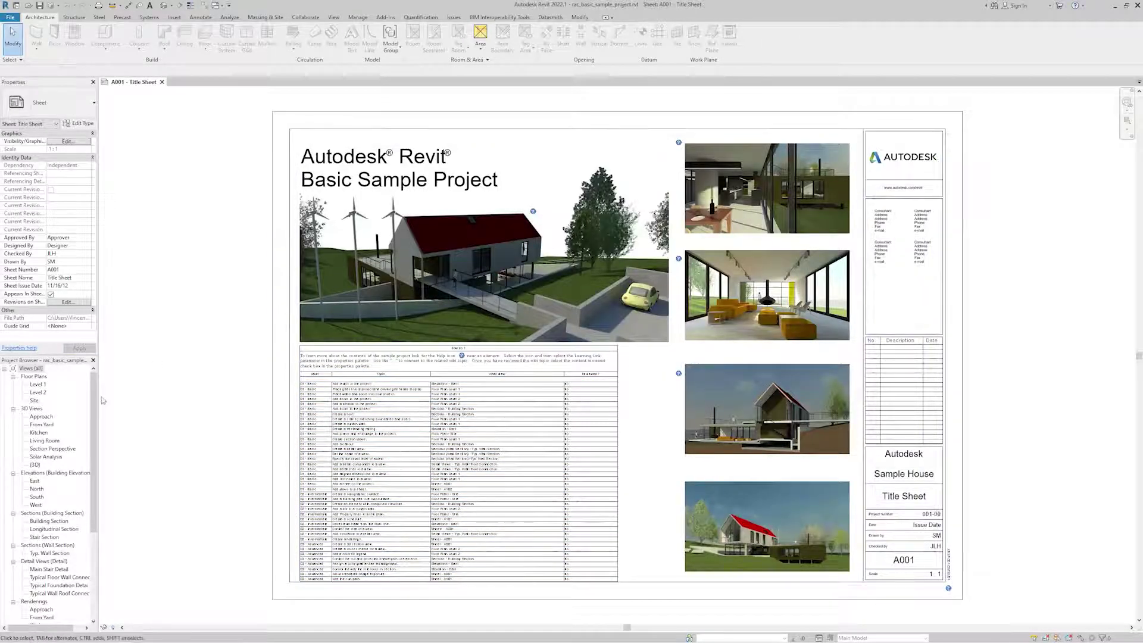
Step: Open the From Yard 3D view and bring up the Datasmith ribbon tools
double_click(50, 425)
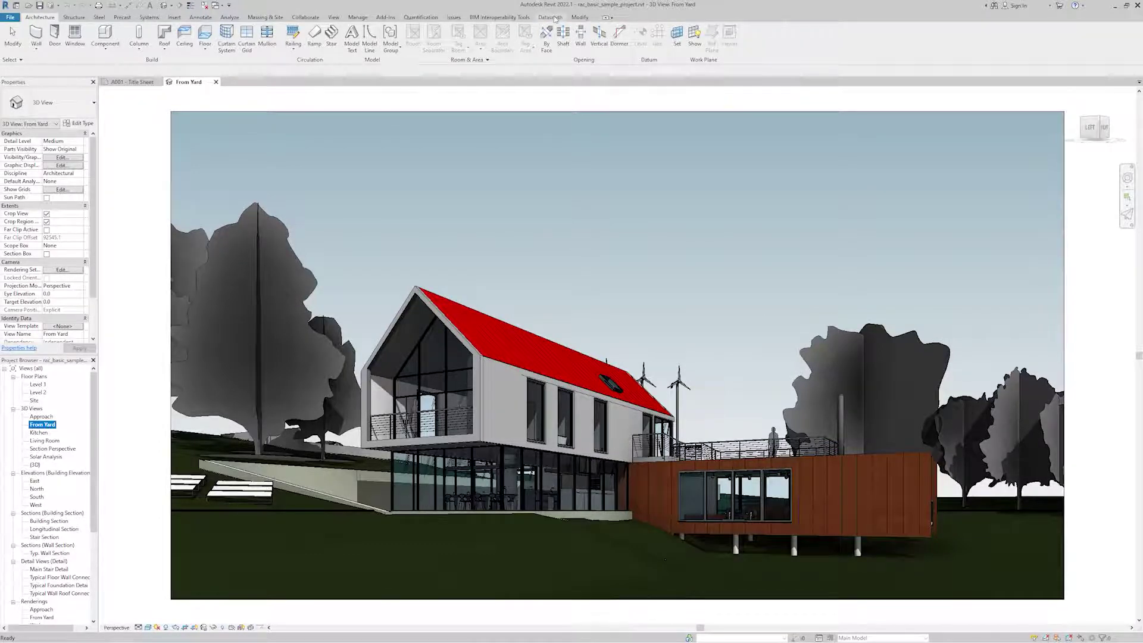
left_click(554, 18)
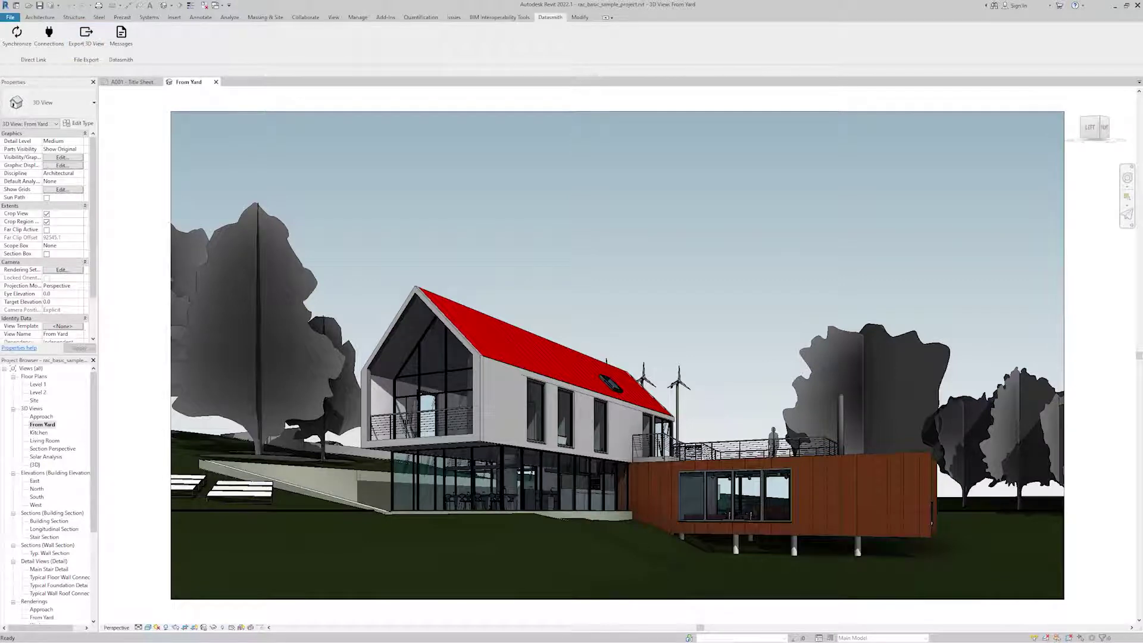
Step: Switch to File Explorer and launch Twinmotion from the taskbar
key("alt+Tab")
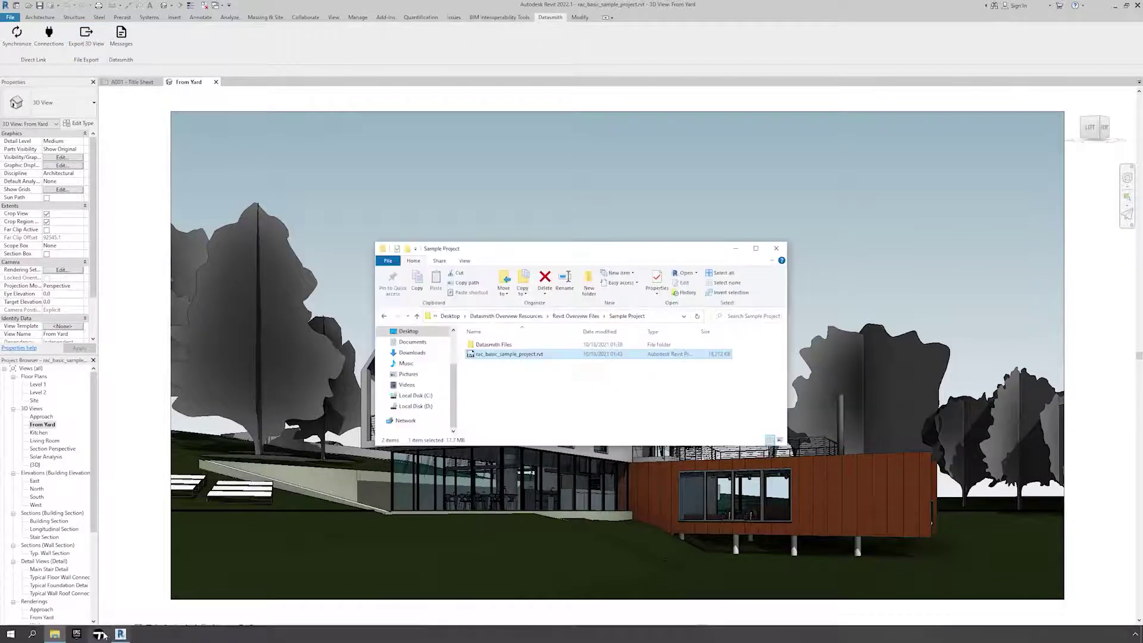
left_click(101, 636)
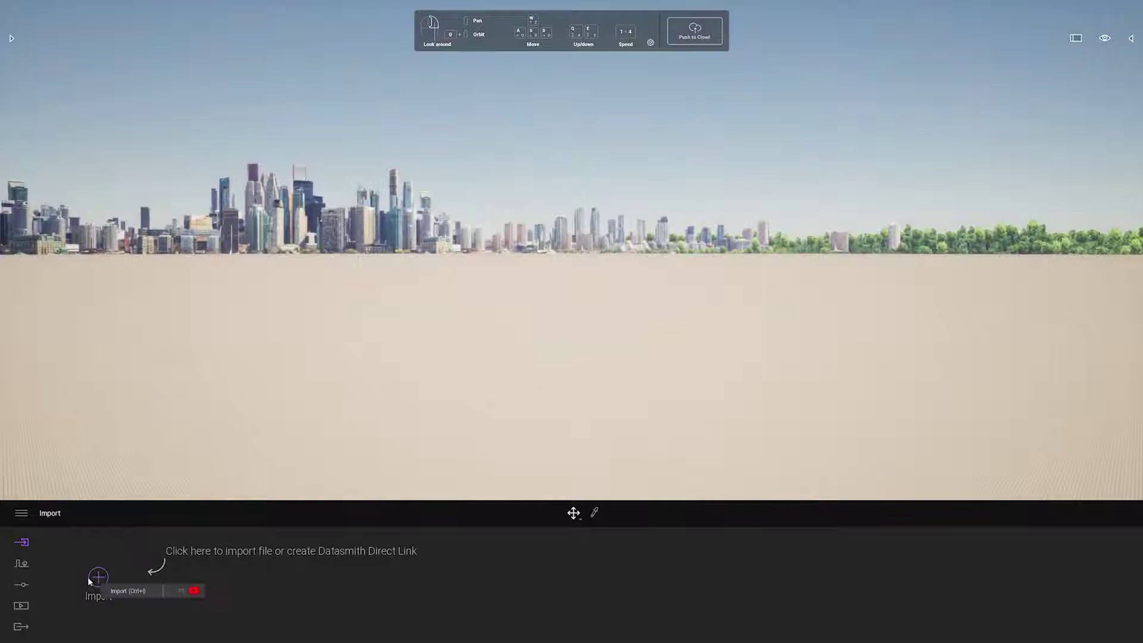
Step: Add a Revit Direct Link import of the sample project, collapsed by material
left_click(100, 576)
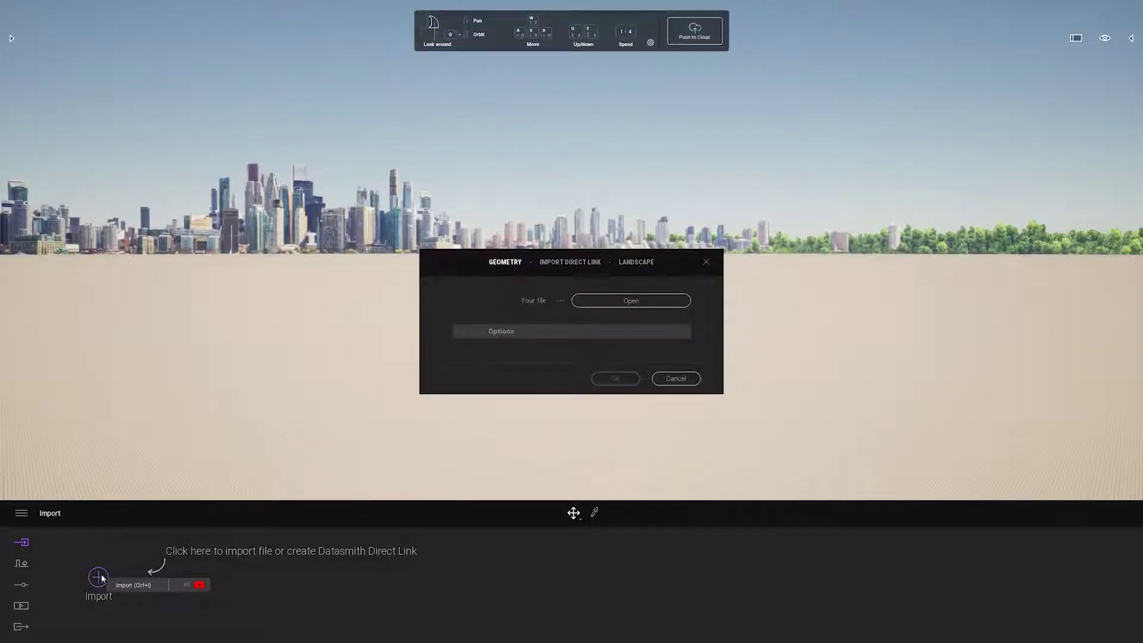
left_click(584, 266)
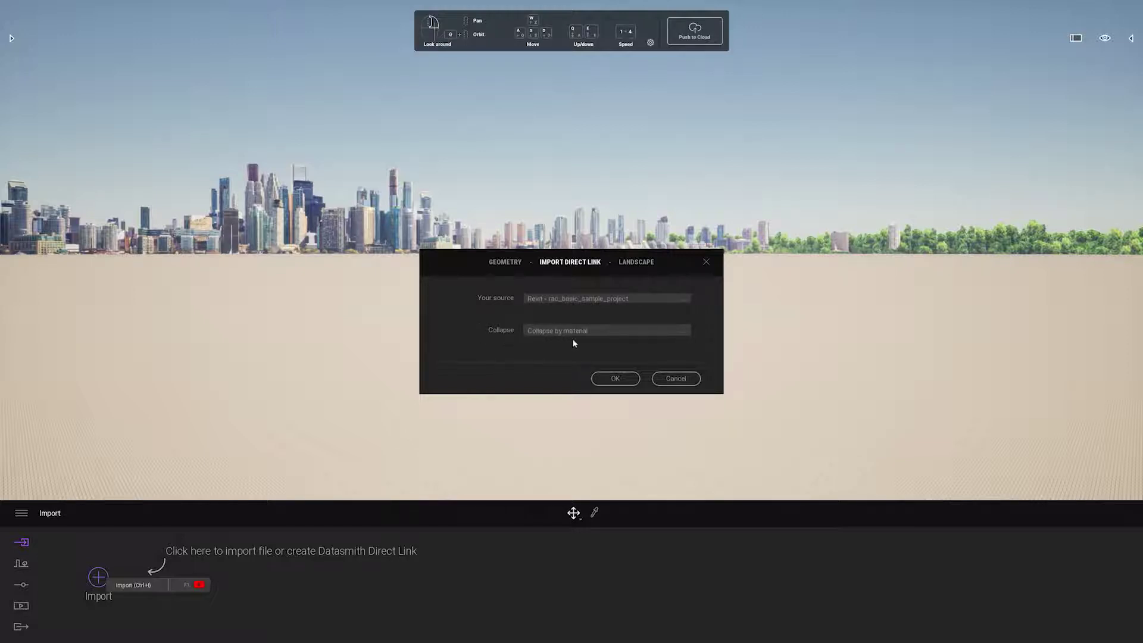
left_click(615, 378)
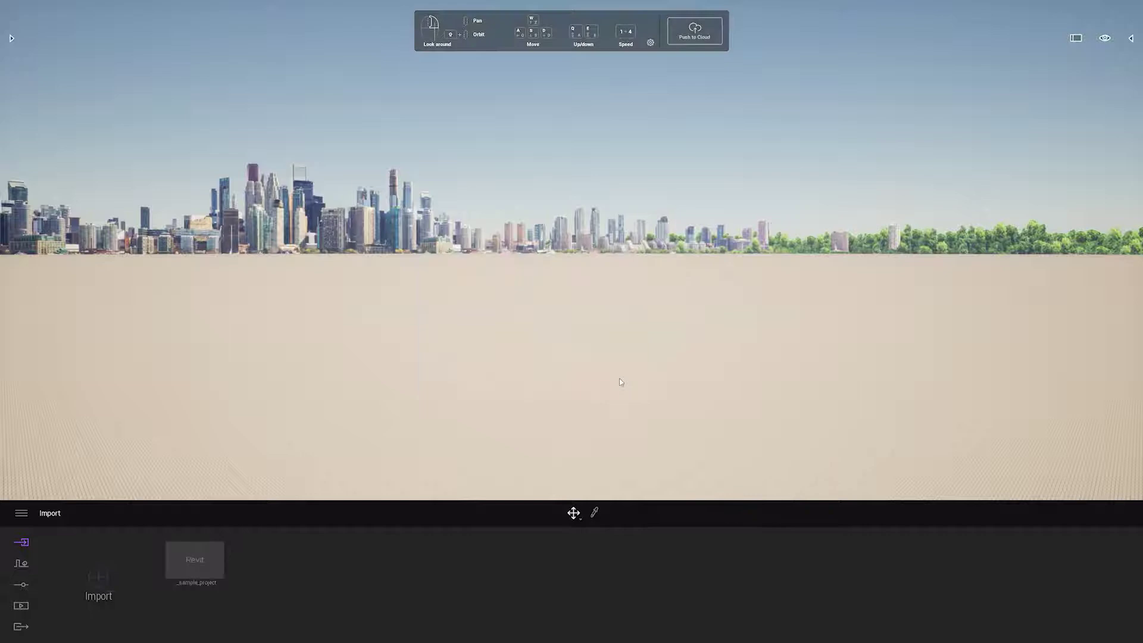
Step: In Revit, dismiss the 3D view warning and synchronize the From Yard view via Datasmith
key("alt+Tab")
key("Tab")
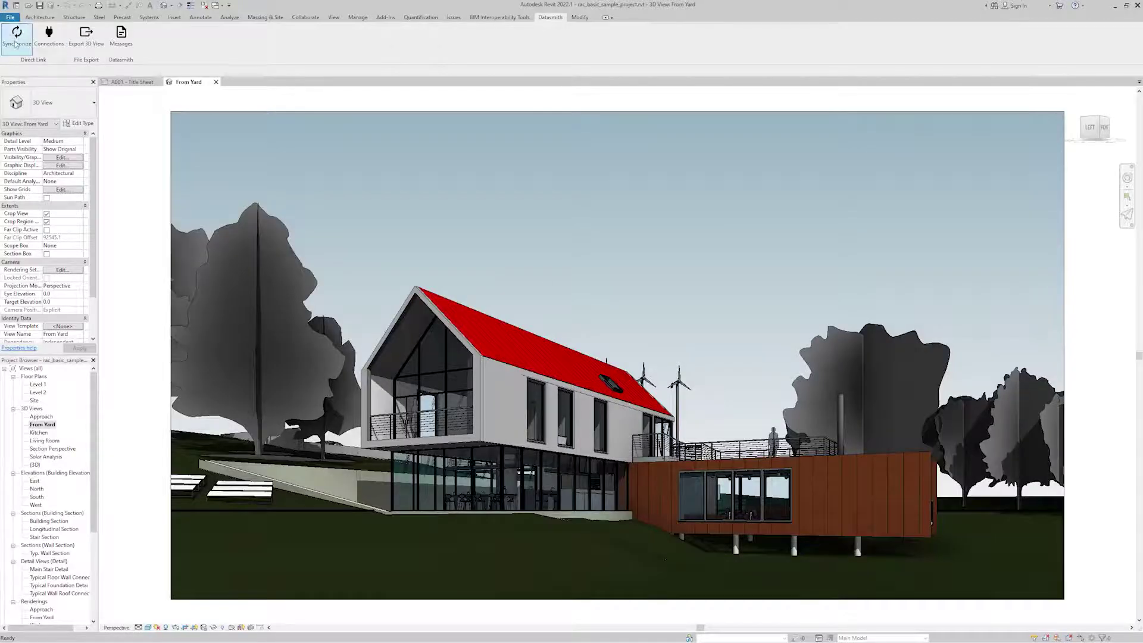
left_click(86, 34)
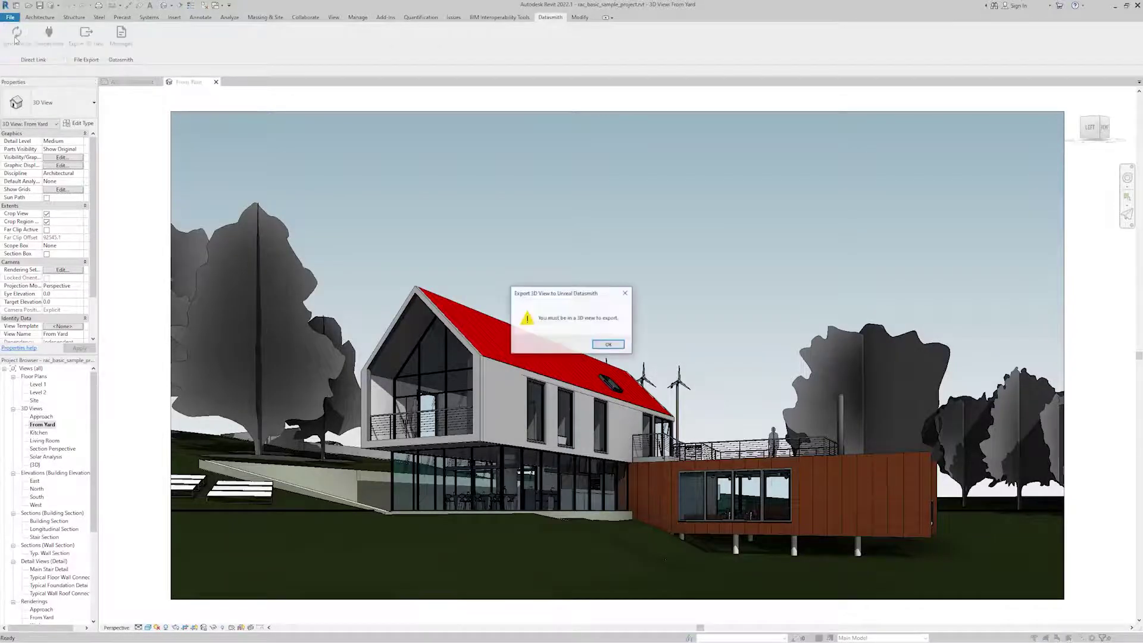
left_click(622, 346)
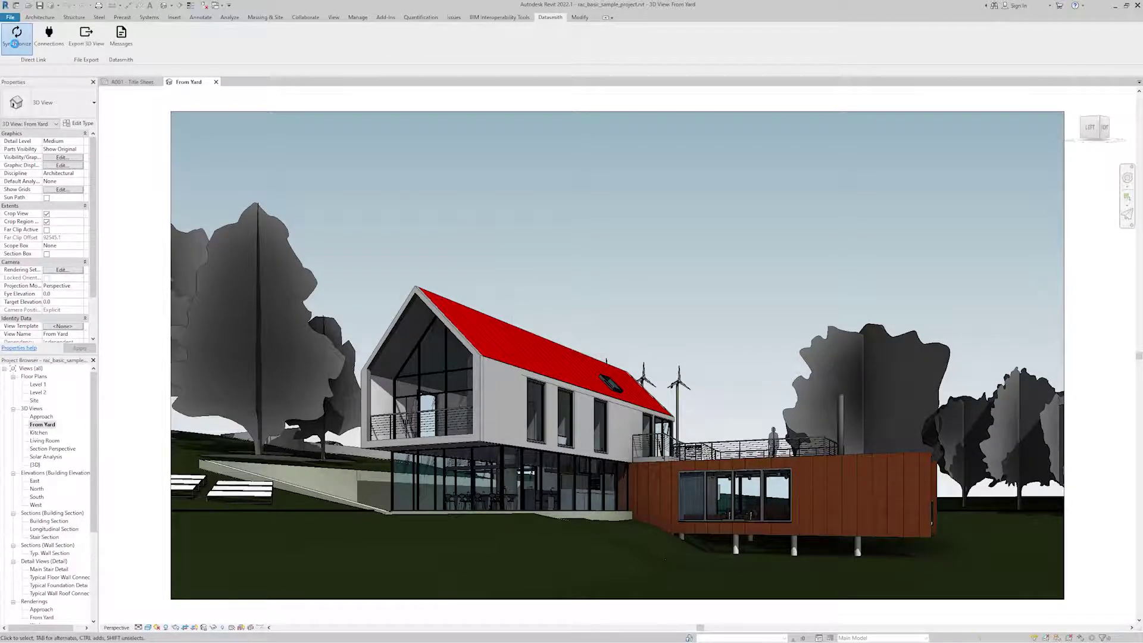
left_click(15, 43)
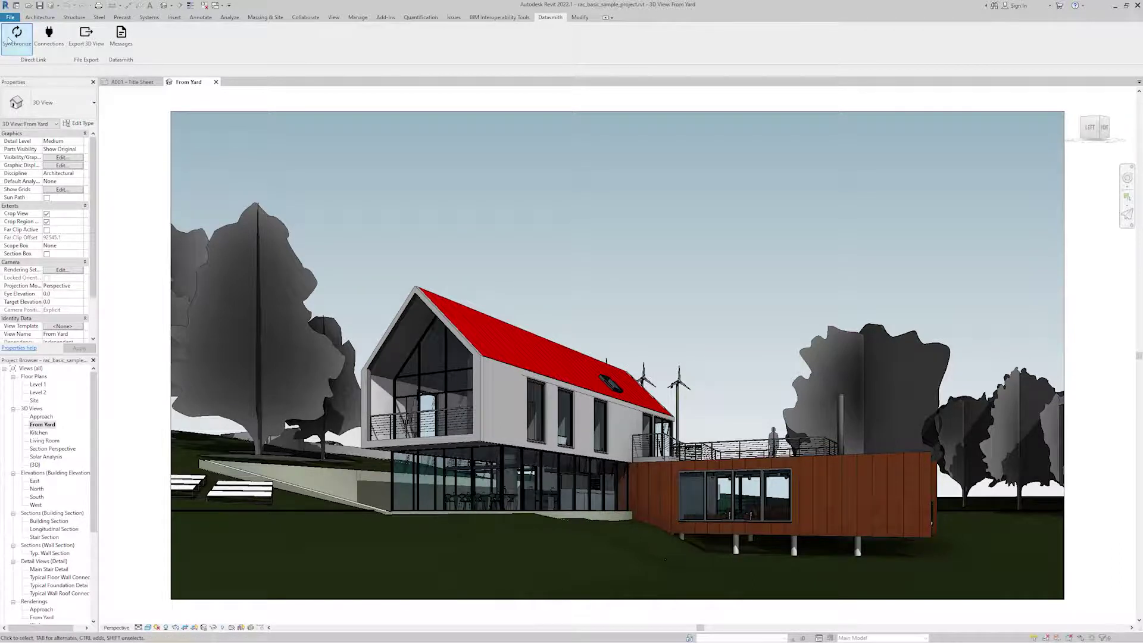
Step: Frame rac_basic_sample_project from the Twinmotion scene graph and hide Starting Ground
key("alt+Tab")
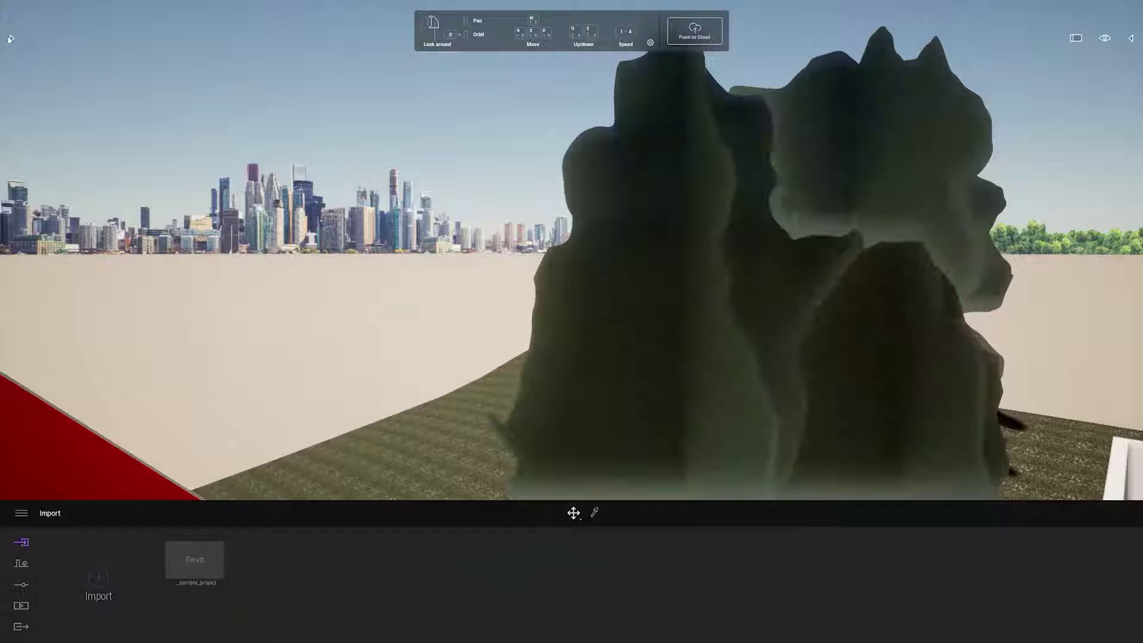
left_click(1130, 38)
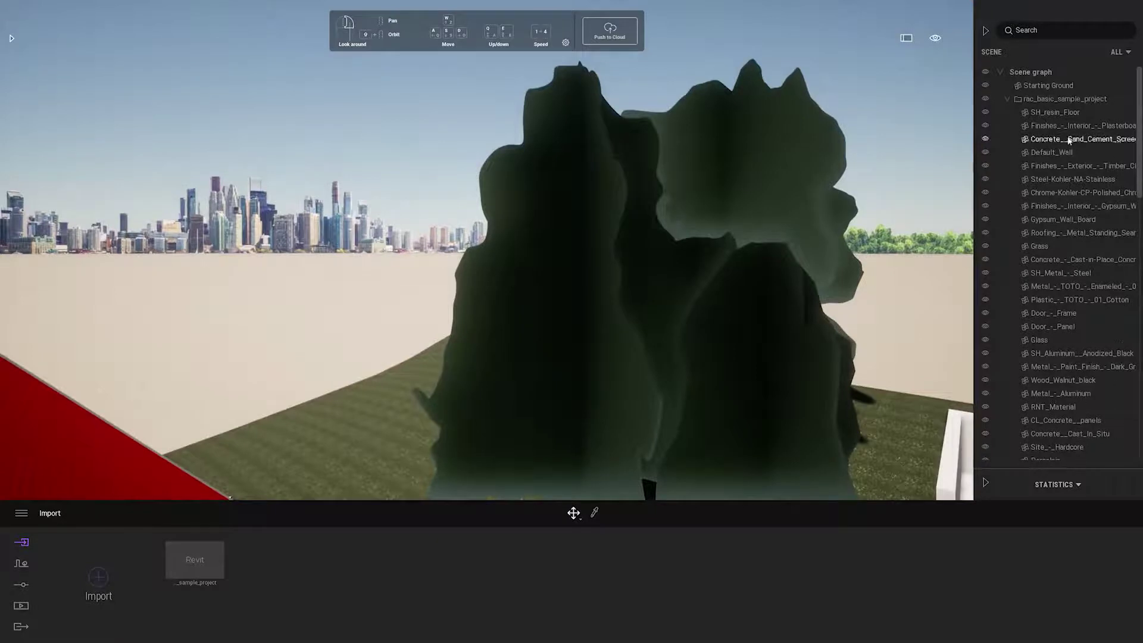
left_click(1065, 99)
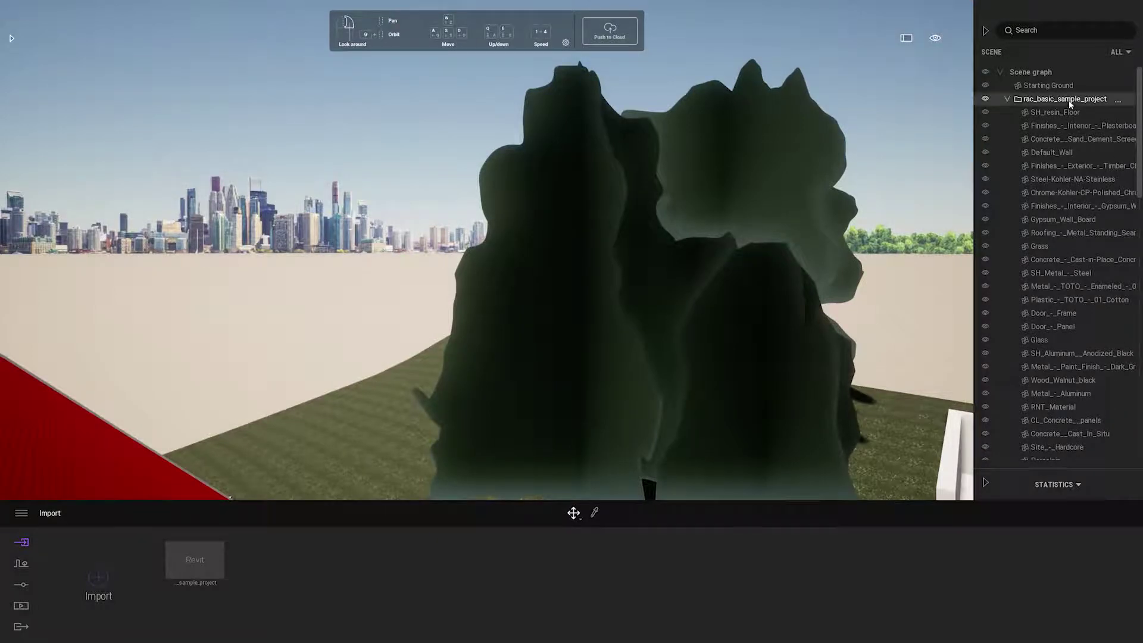
double_click(1065, 100)
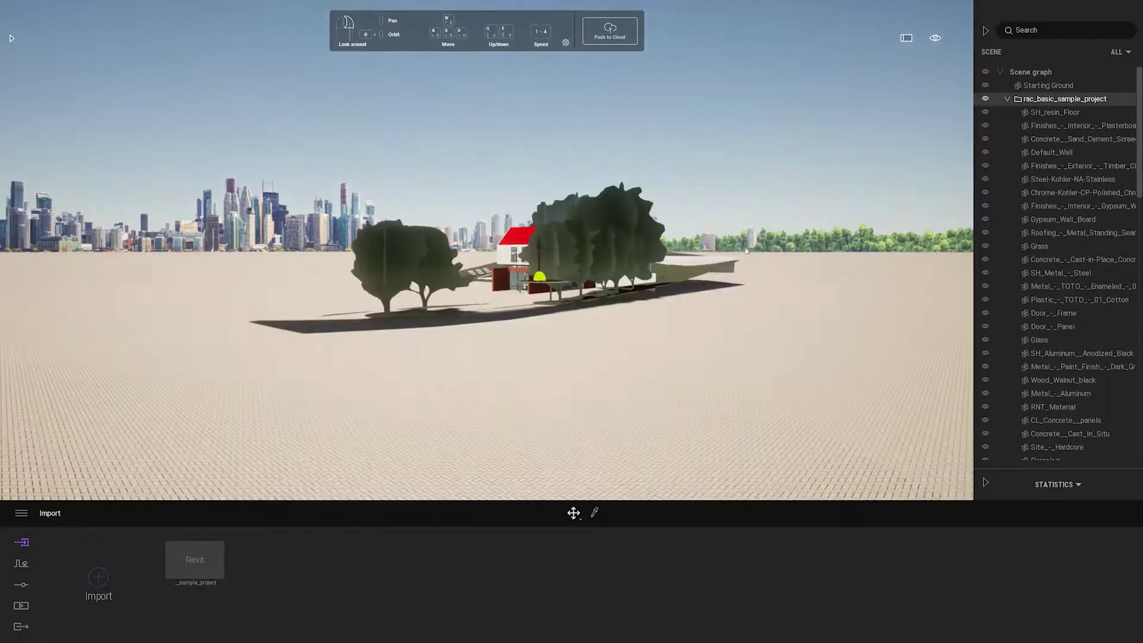
left_click(985, 85)
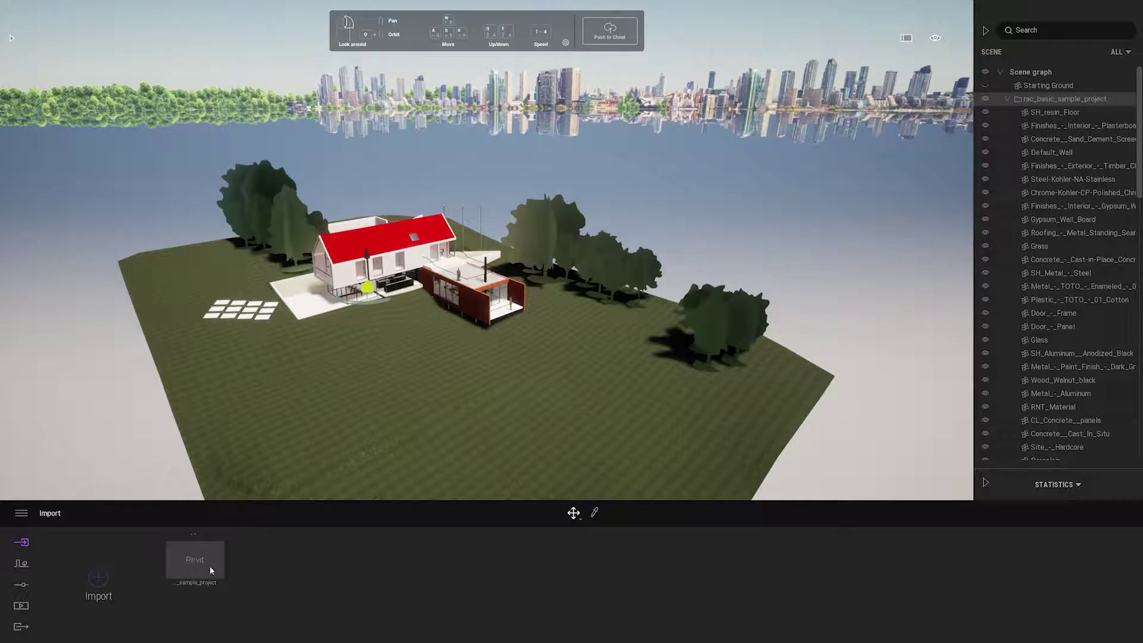
Step: Delete the Revit Direct Link import from the Import panel
right_click(194, 537)
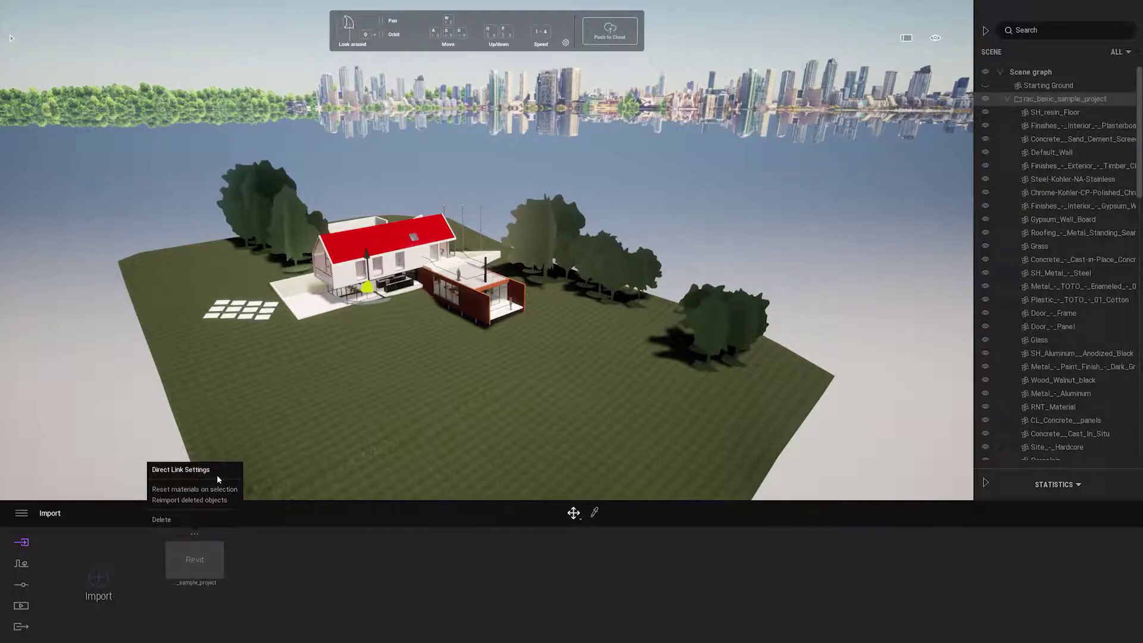
left_click(314, 585)
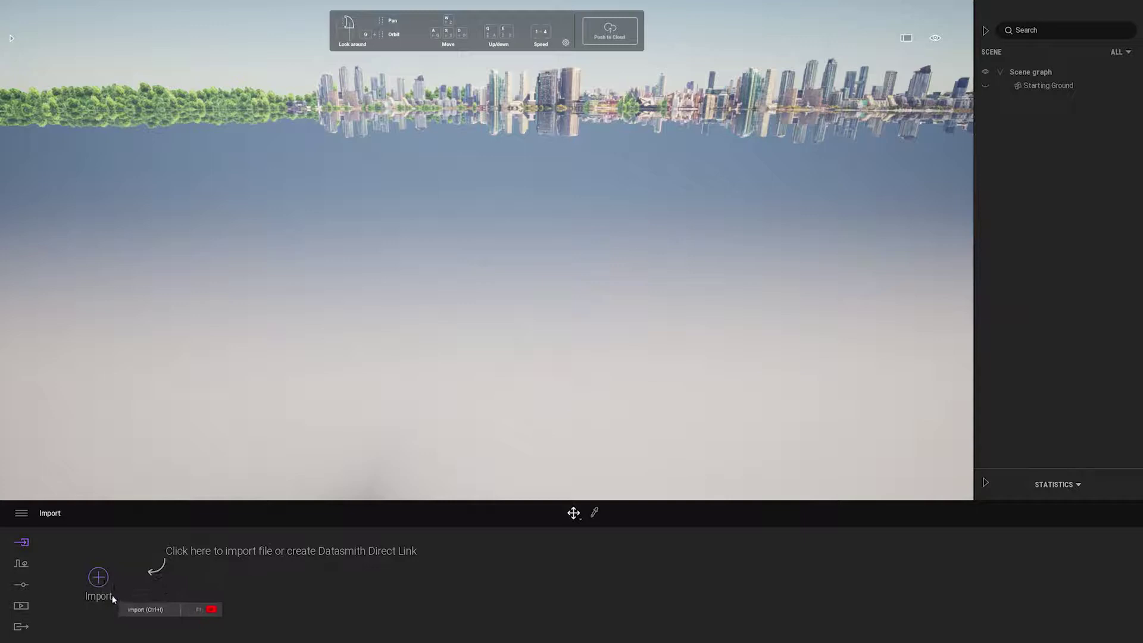
Step: Select the sample project's .udatasmith in Desktop > Datasmith Overview Resources > Revit Overview Files > Sample Project > Datasmith Files
left_click(99, 577)
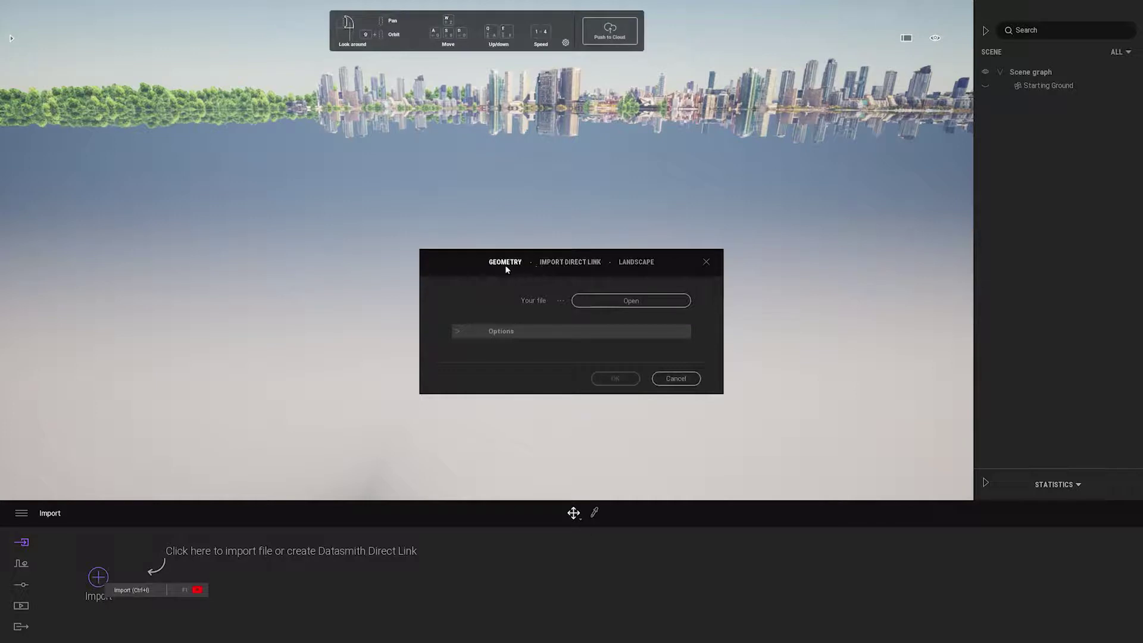
left_click(620, 300)
left_click(75, 110)
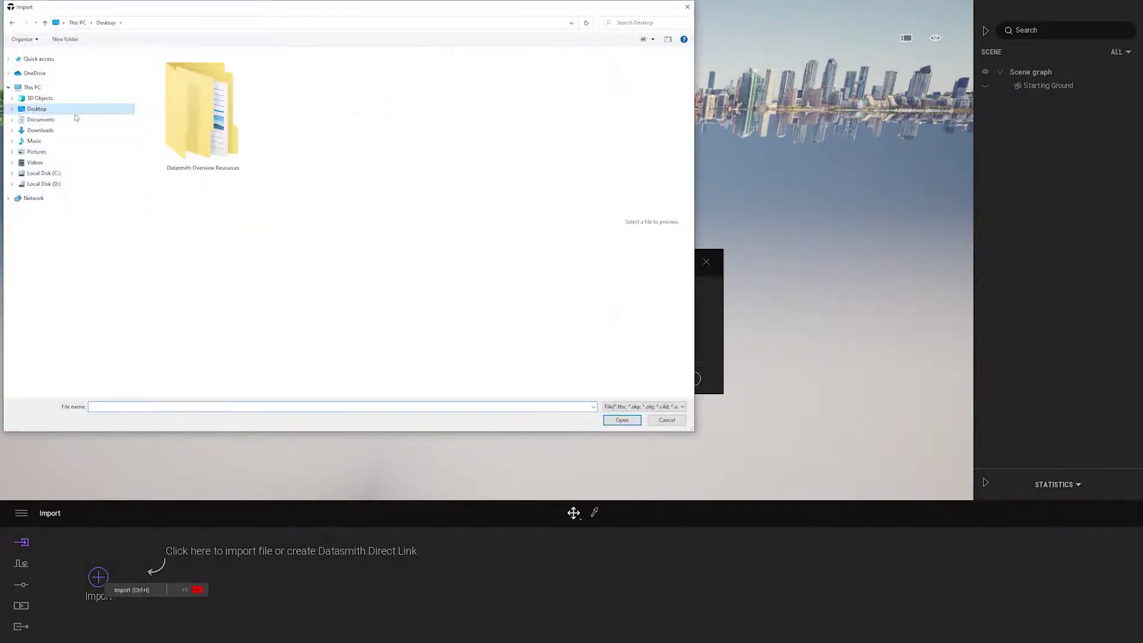
double_click(202, 113)
double_click(172, 79)
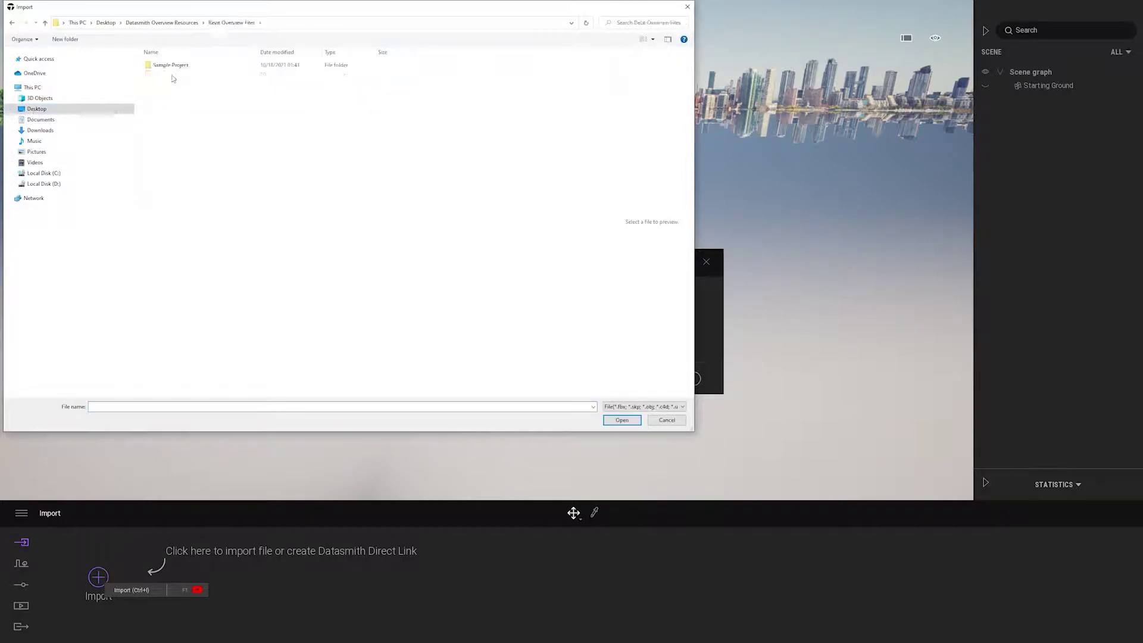
double_click(173, 77)
double_click(172, 78)
left_click(174, 75)
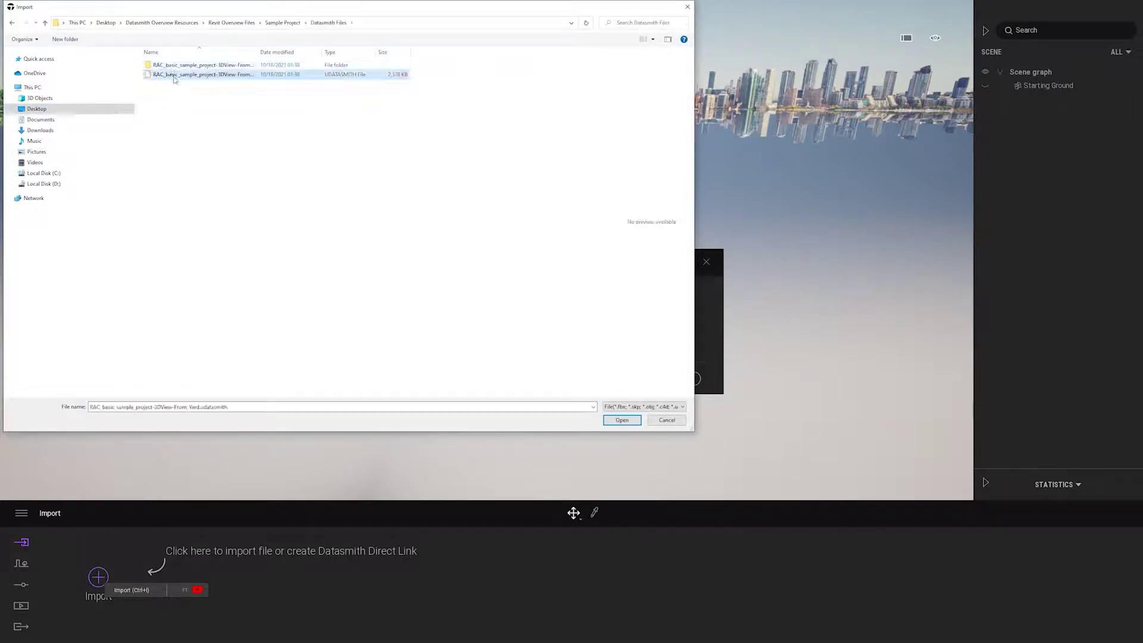
Step: Confirm the .udatasmith file, expand the geometry options, and start the import
left_click(621, 419)
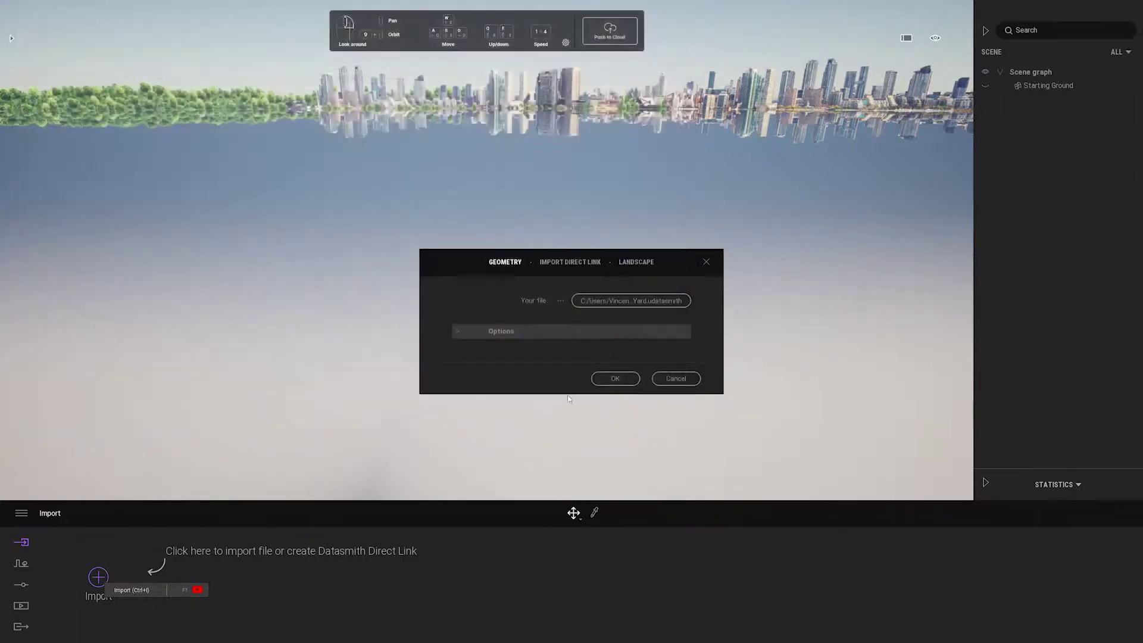
left_click(458, 331)
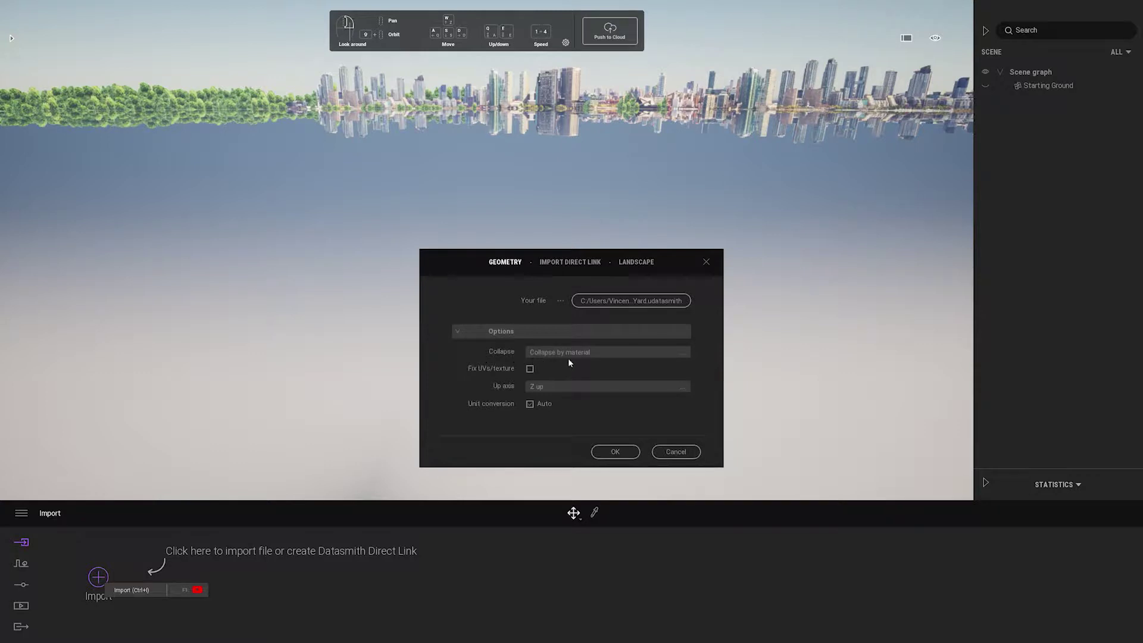
left_click(613, 453)
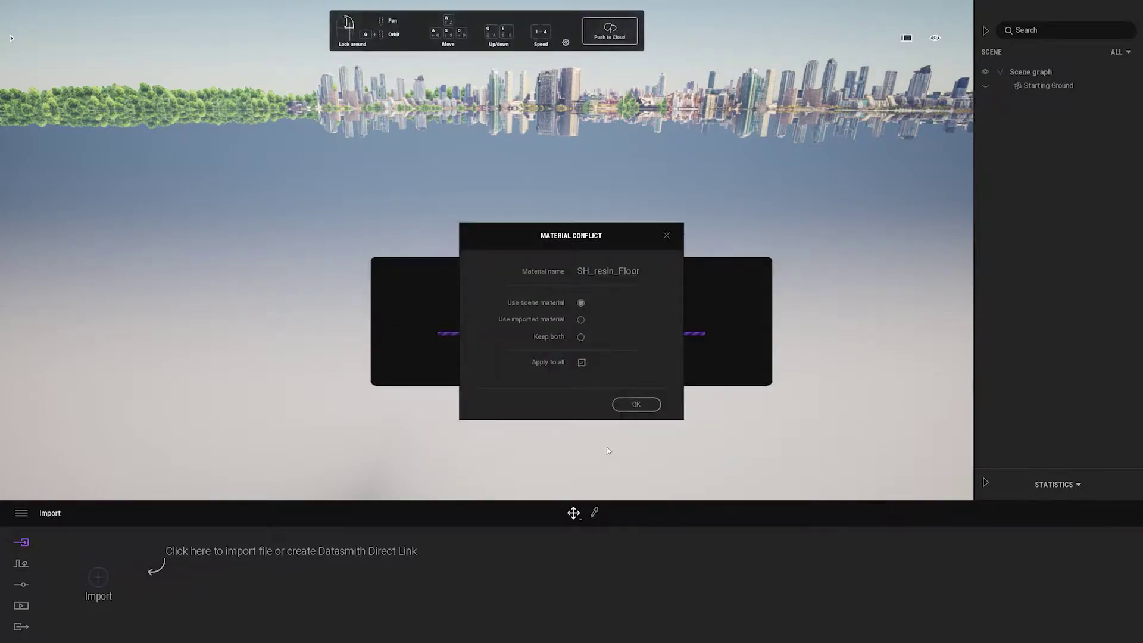
Step: Resolve the SH_resin_Floor conflict by using scene materials, applied to all conflicts
left_click(616, 404)
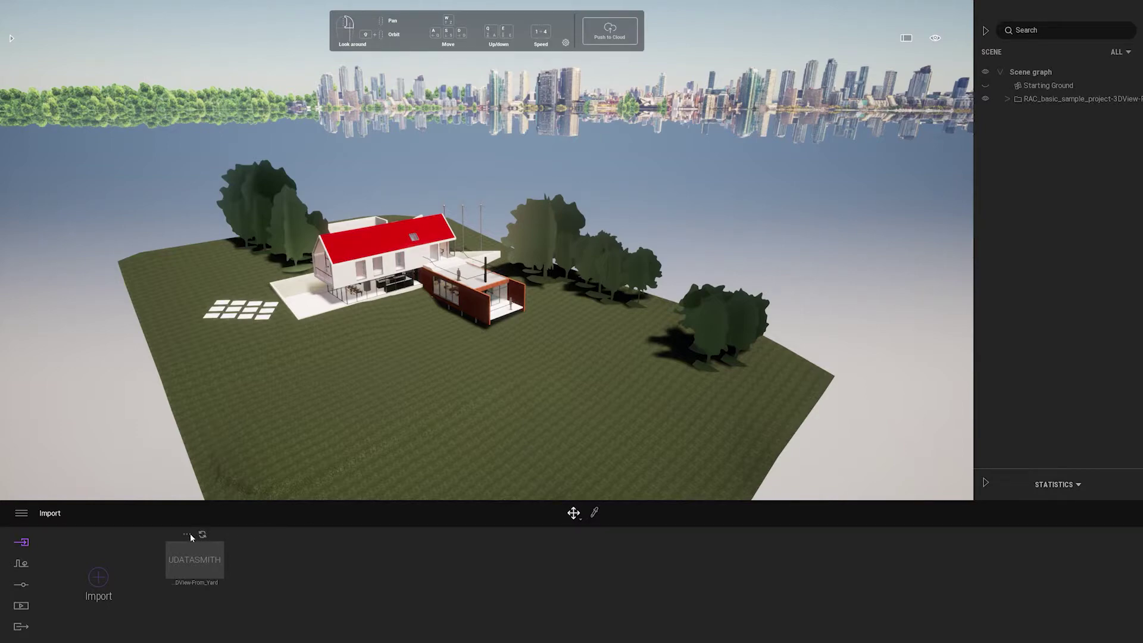
left_click(188, 534)
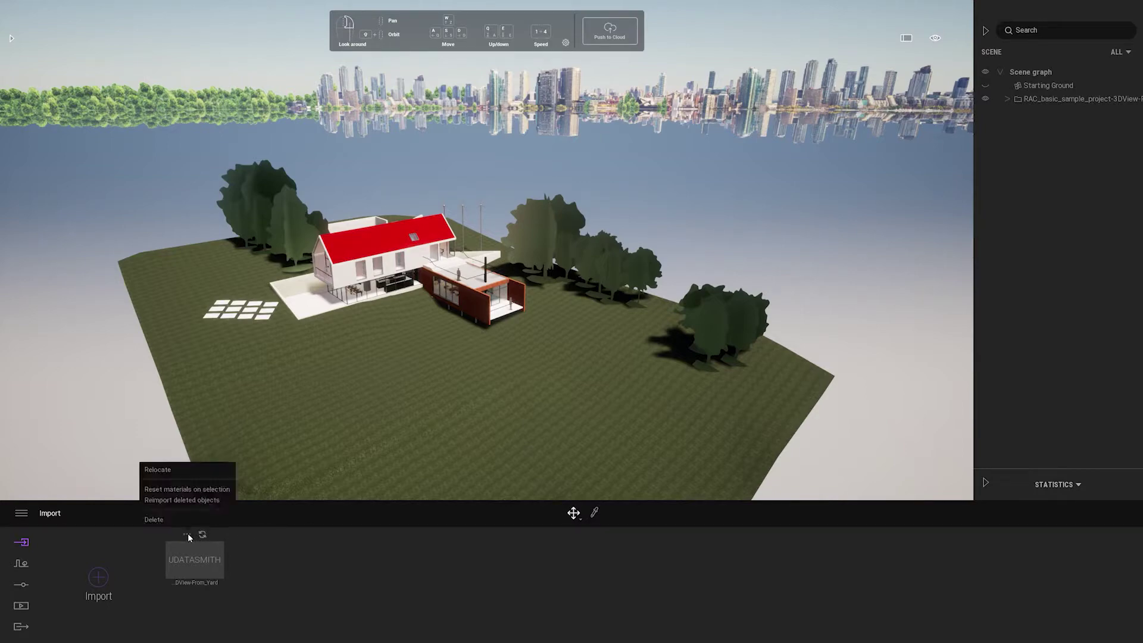
left_click(334, 562)
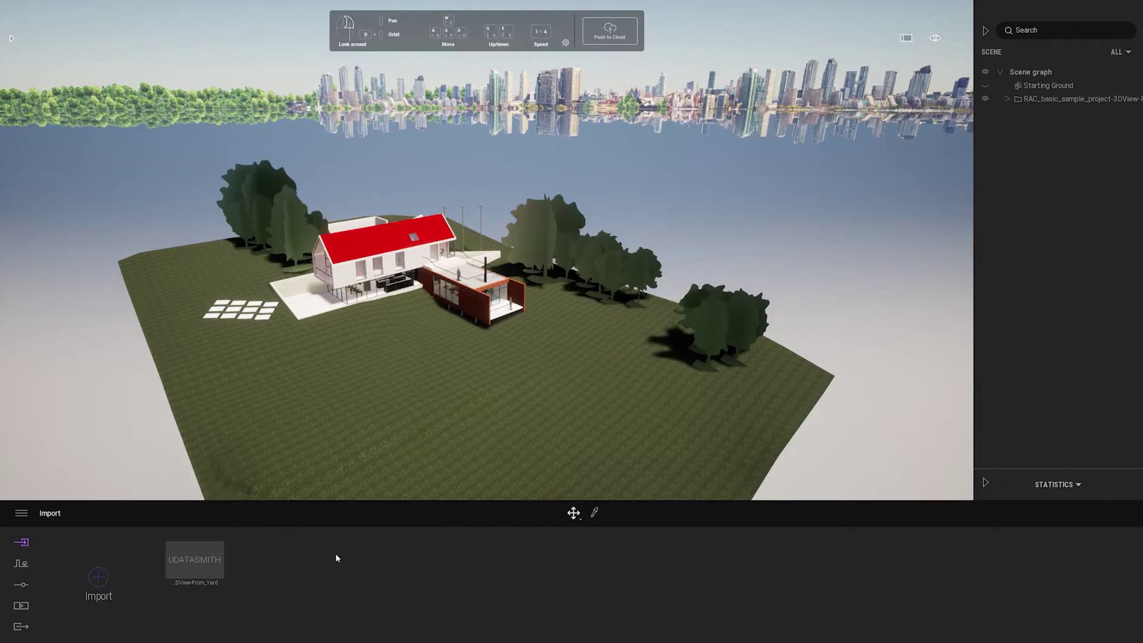